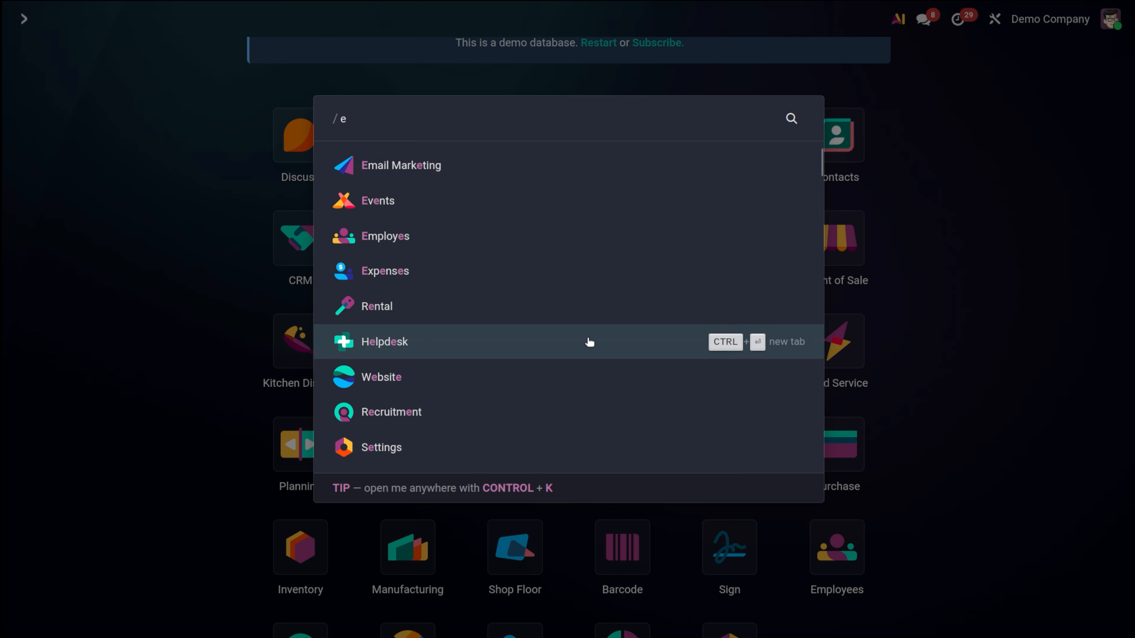
Step: Open the Departments overview of the Employees app
left_click(405, 248)
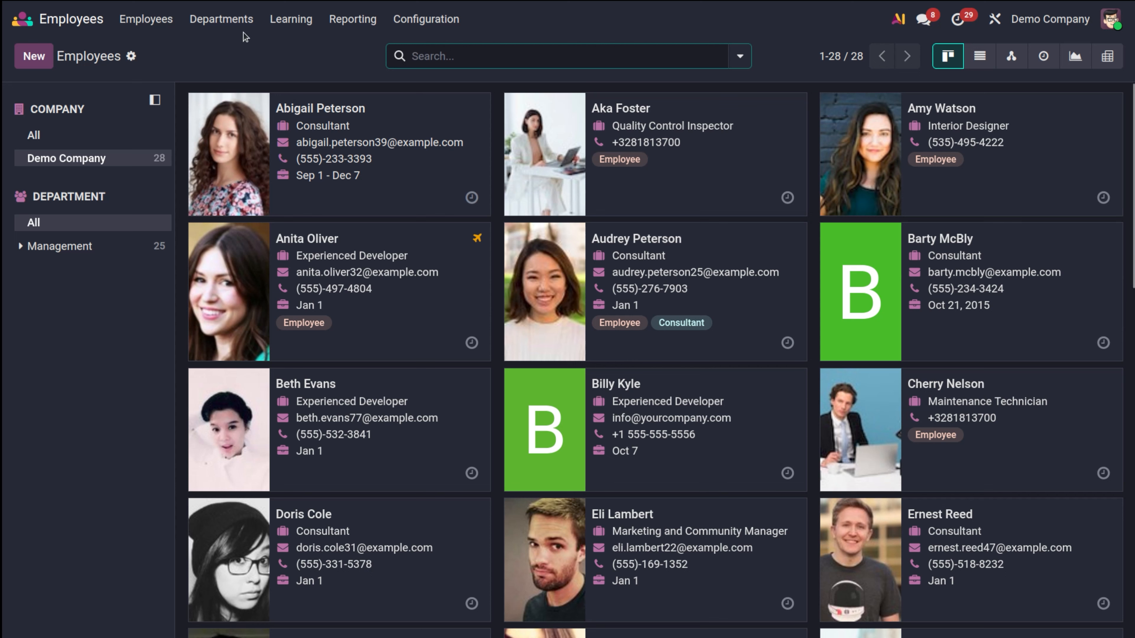
left_click(221, 32)
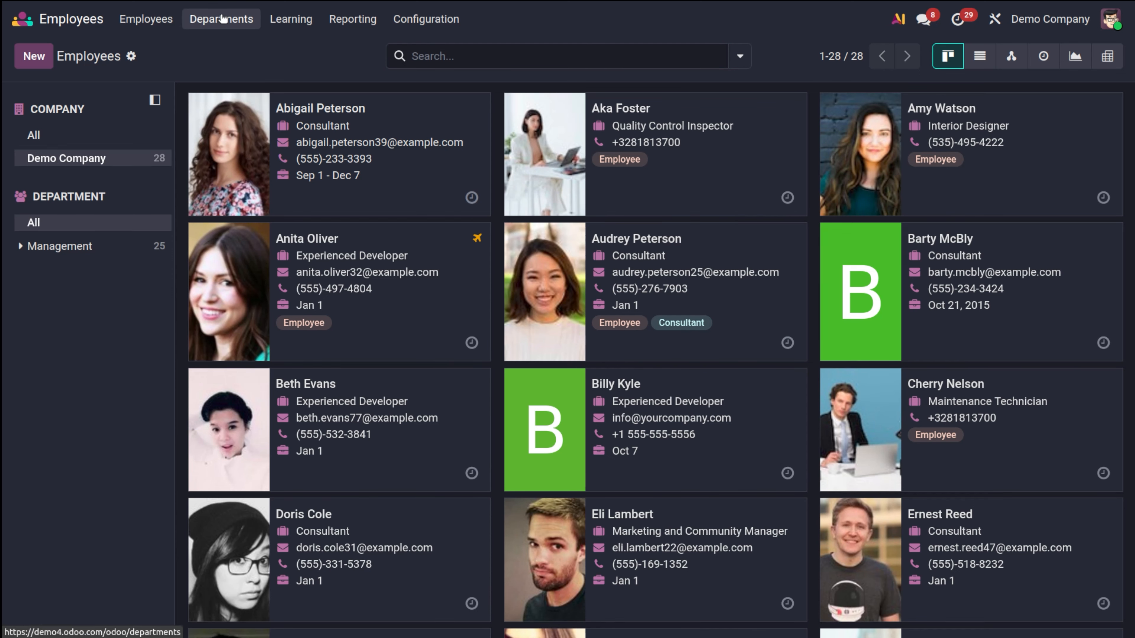
left_click(221, 19)
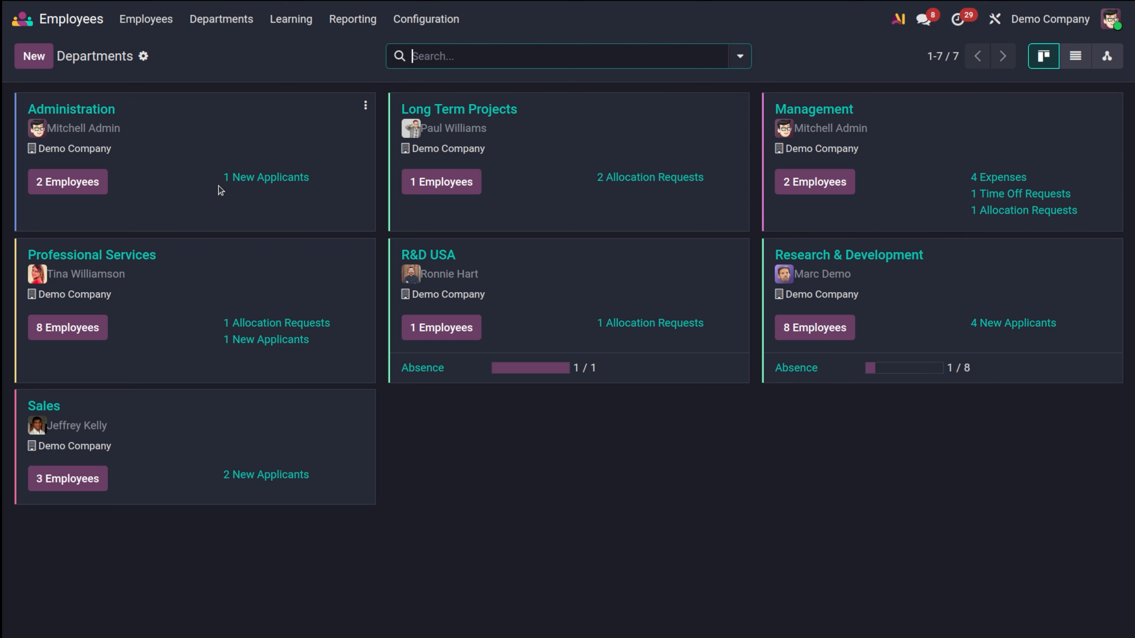
Step: Create a new department named "Creative Marketing"
left_click(39, 63)
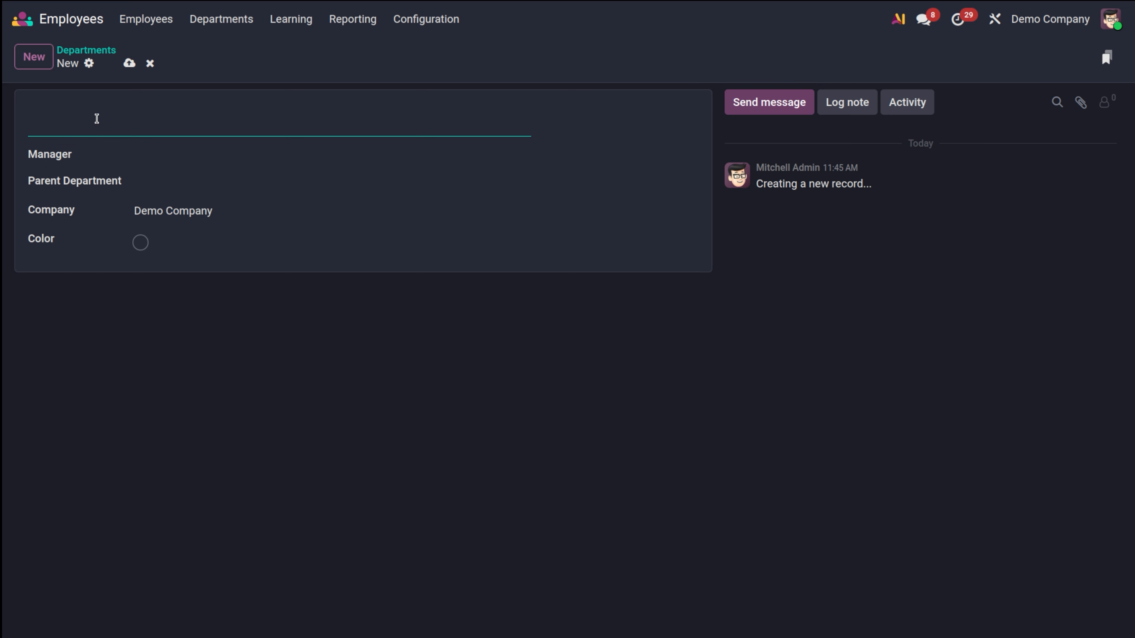
type("Creative")
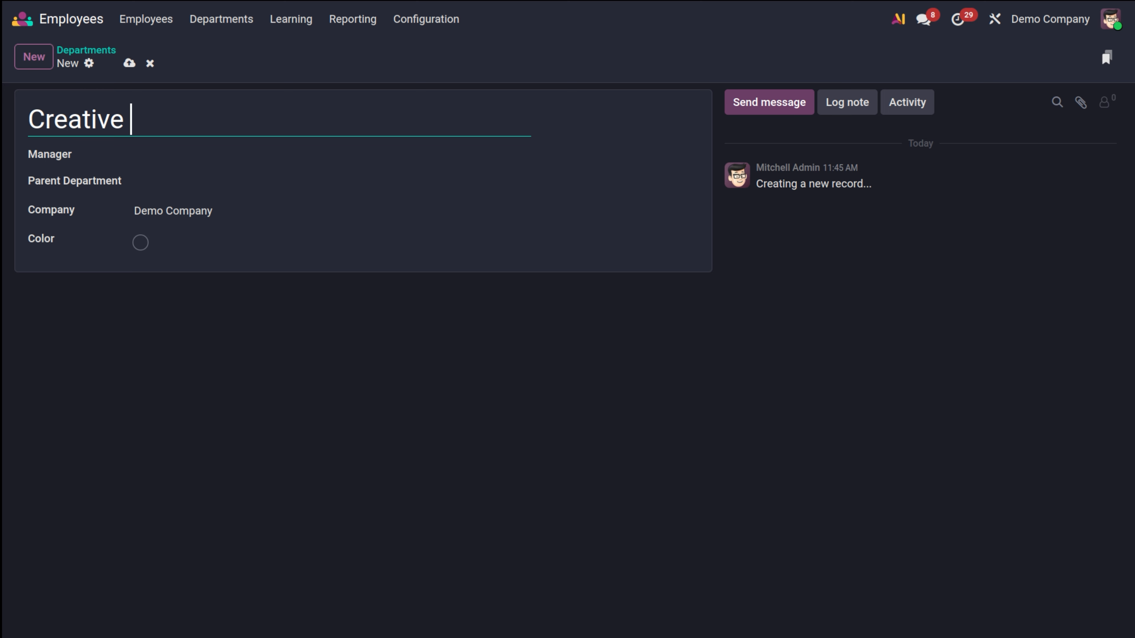
type(" Marke")
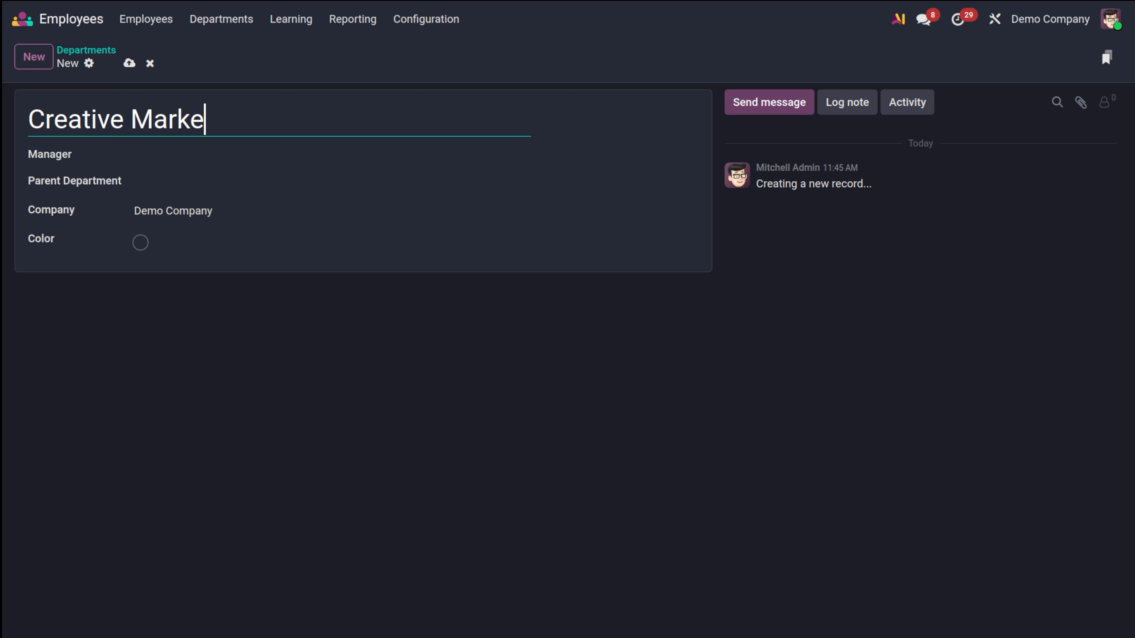
type("ting")
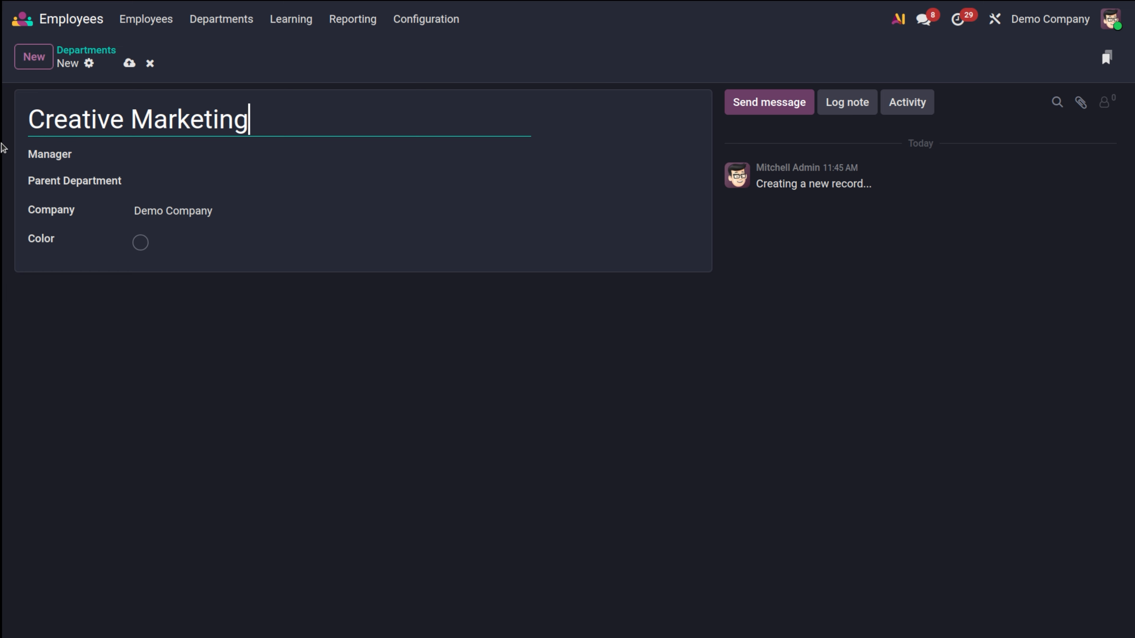
Step: Assign the first suggested employee as the department's manager and set Management / Sales as its parent department
left_click(142, 154)
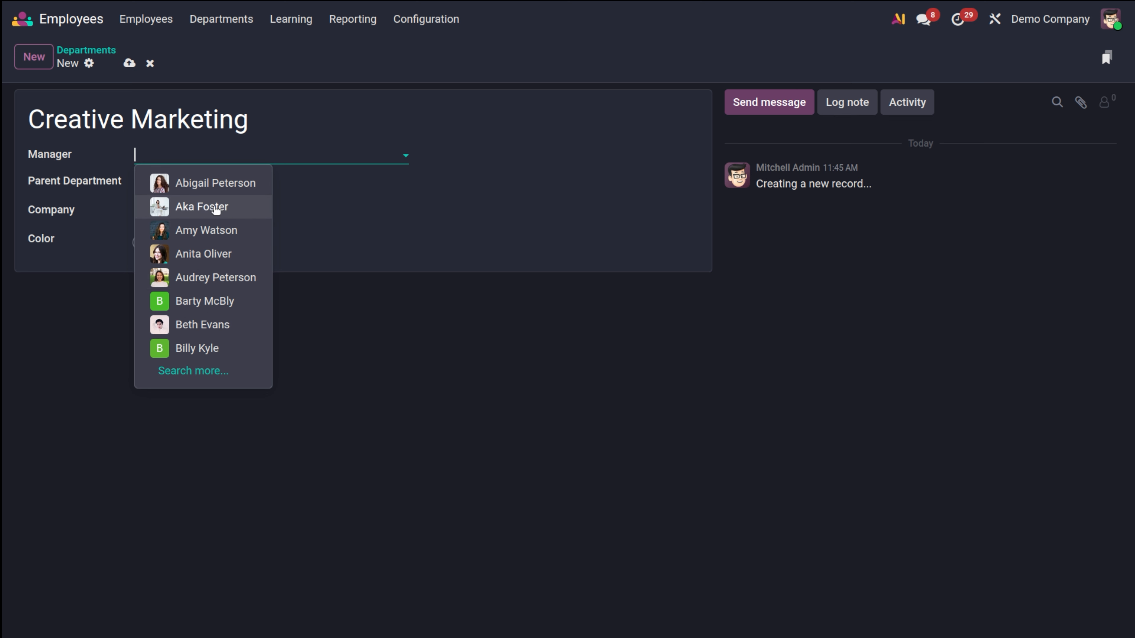
left_click(214, 185)
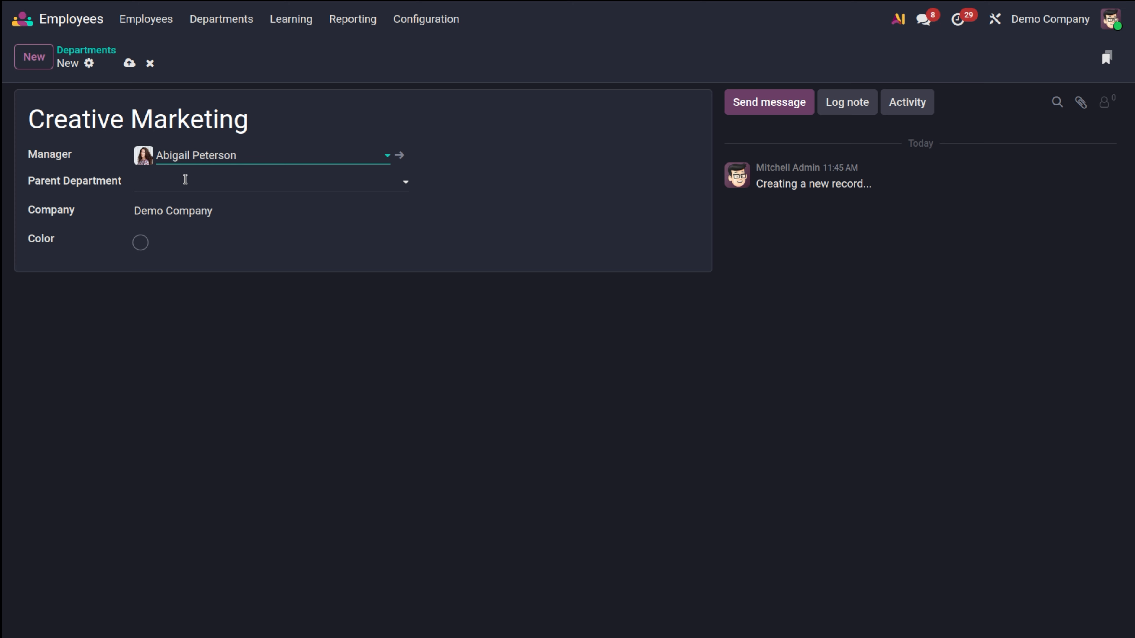
left_click(186, 179)
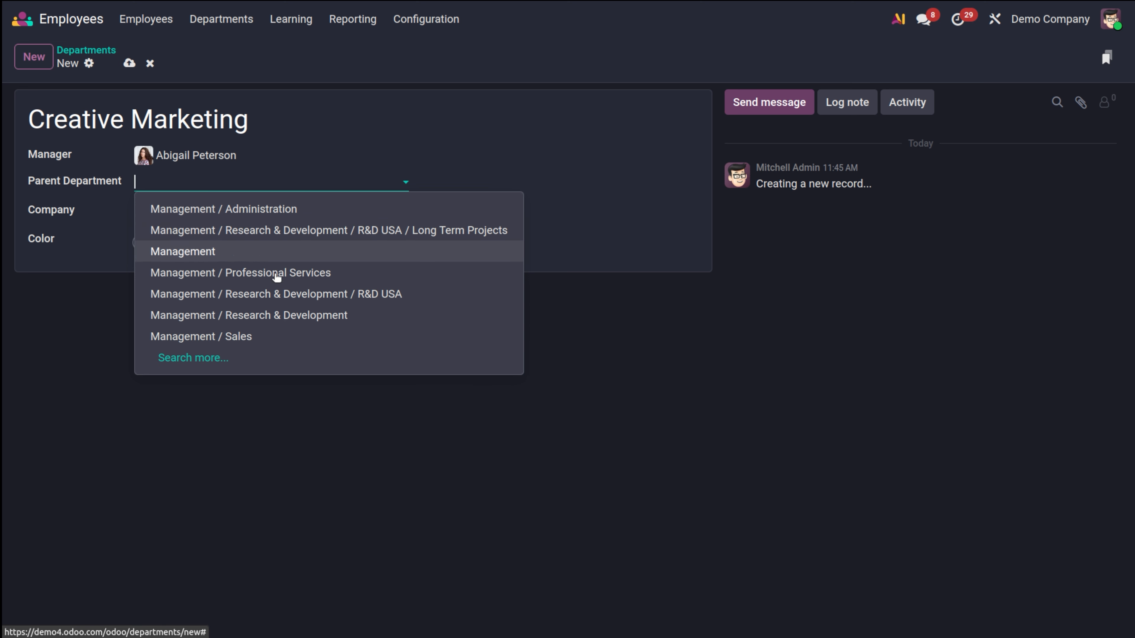
left_click(286, 336)
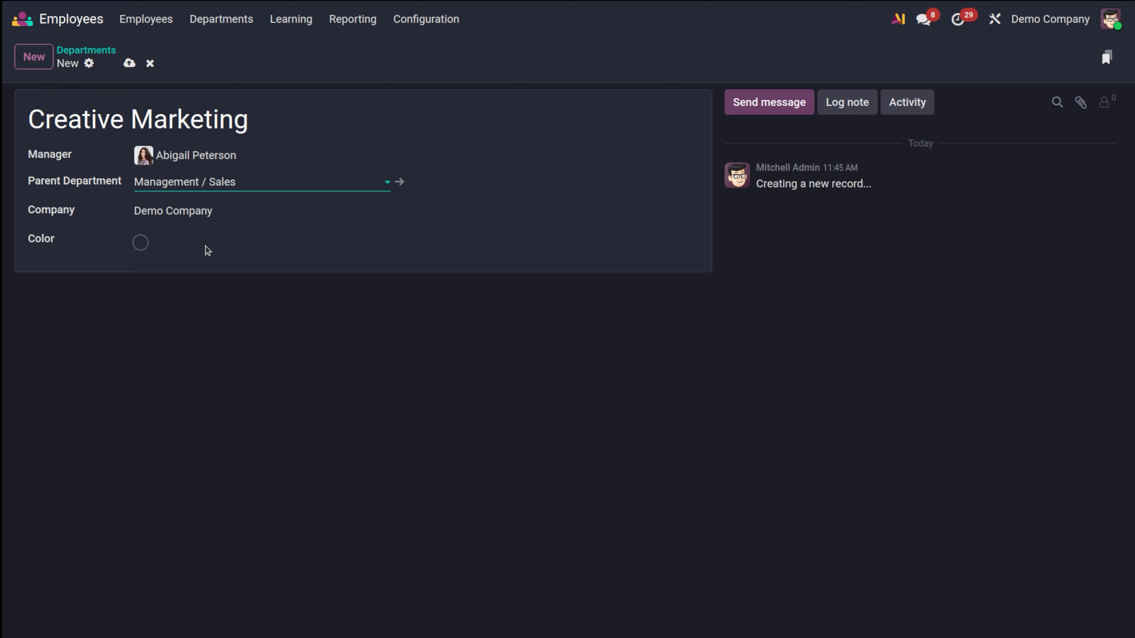
Step: Set the Creative Marketing department's color to pink and save the record
left_click(148, 251)
left_click(141, 245)
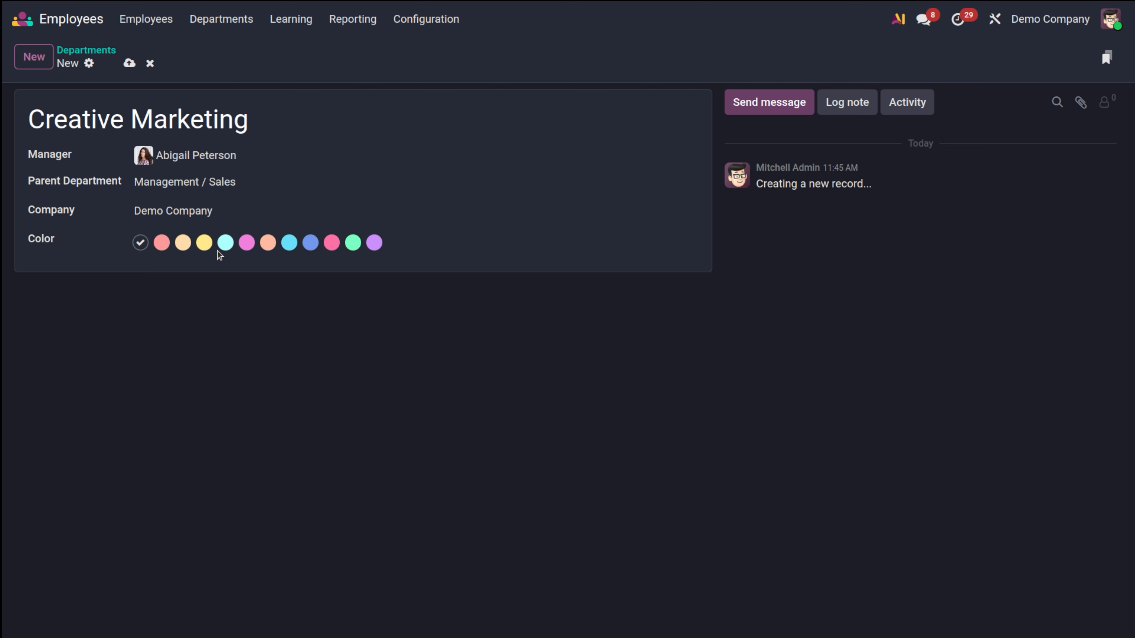
left_click(247, 244)
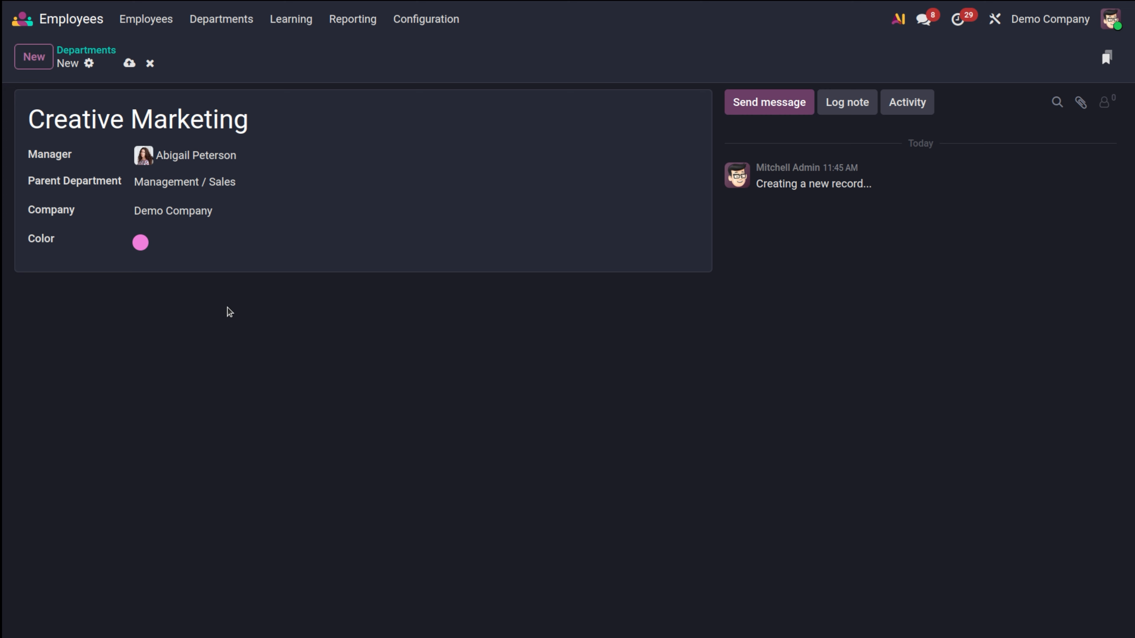
left_click(129, 63)
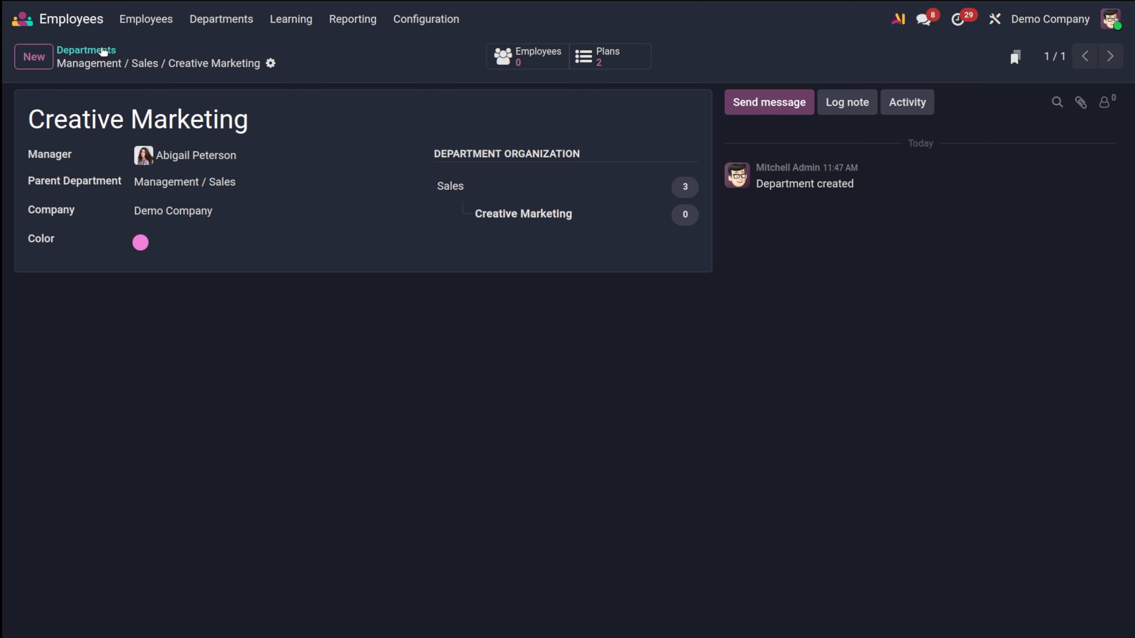
Step: Review the Management department's expenses to approve from the departments overview, and return to the overview
left_click(102, 51)
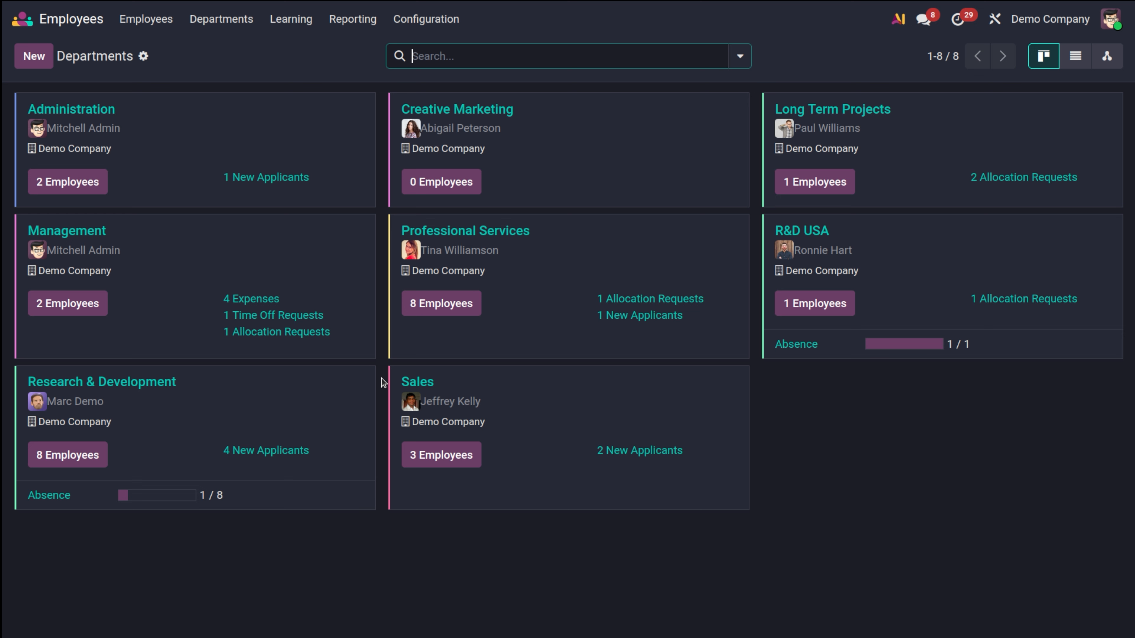
left_click(248, 298)
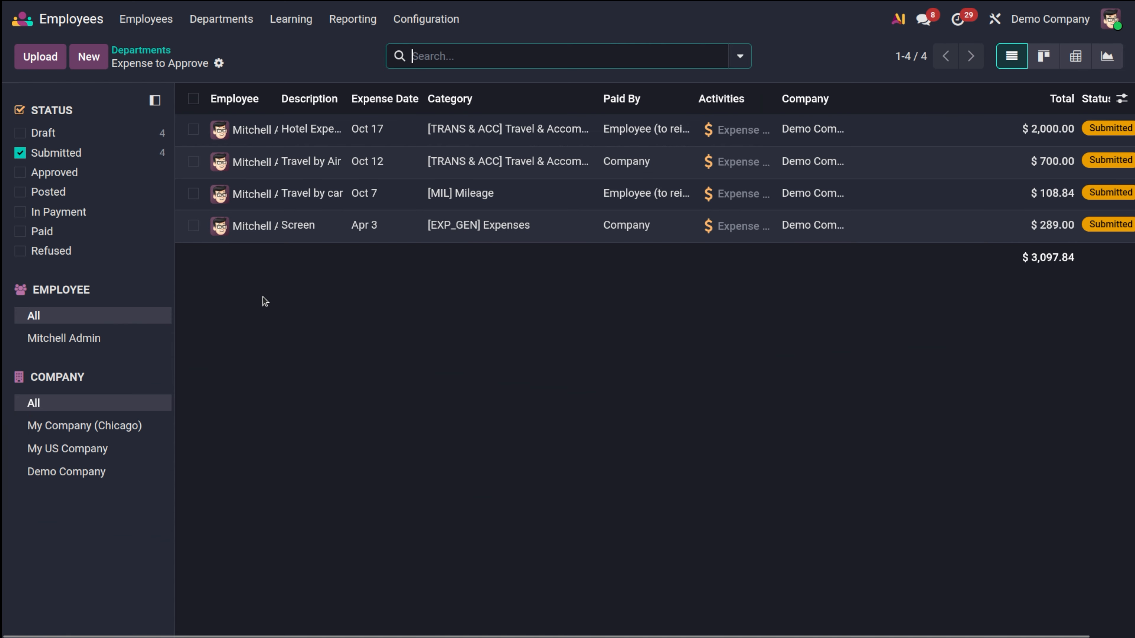
scroll(555, 249, "right", 2)
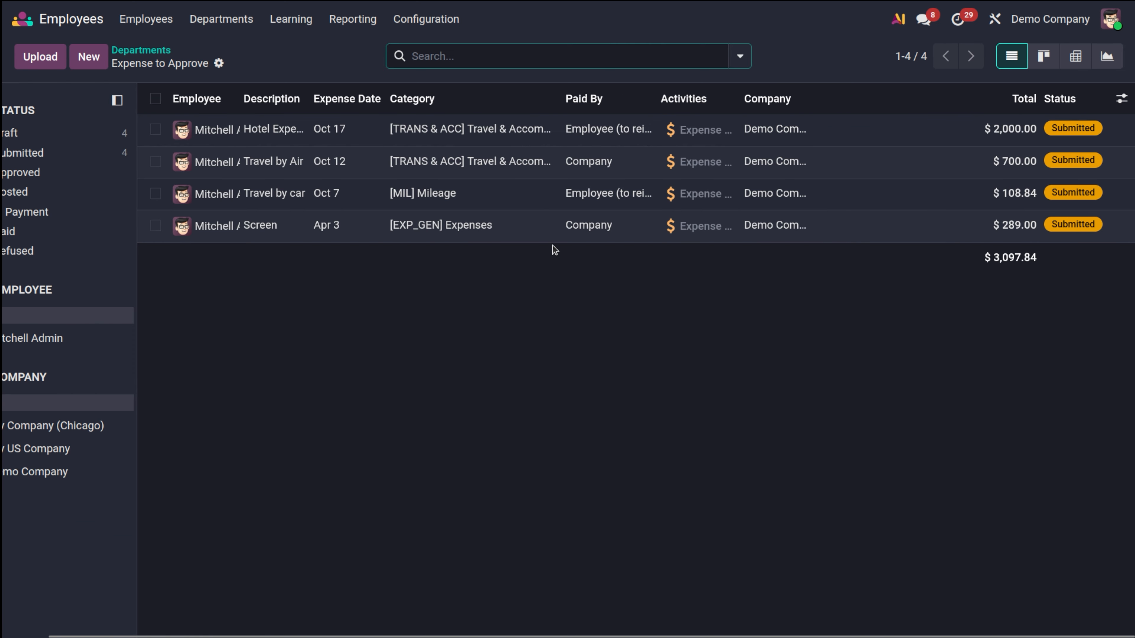
scroll(555, 249, "left", 2)
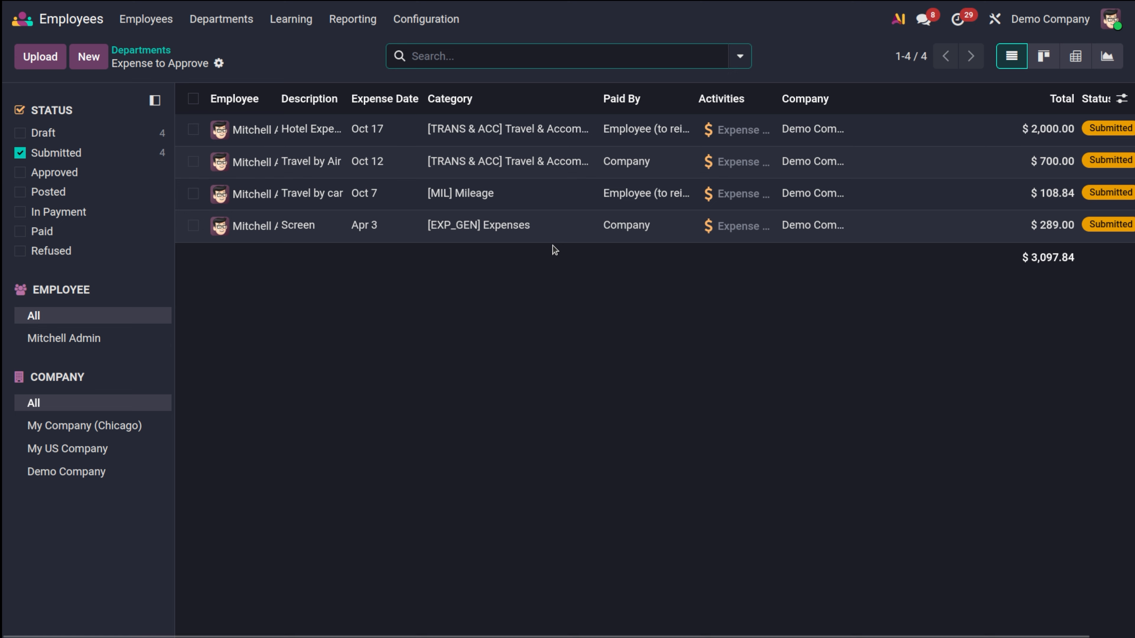
scroll(826, 281, "right", 3)
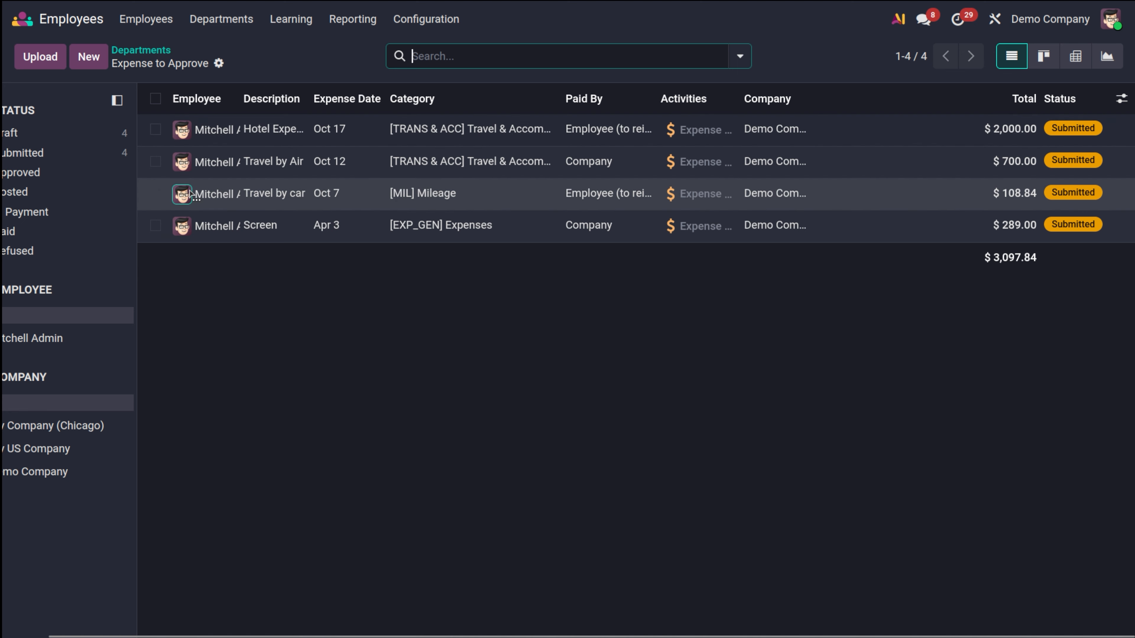
left_click(133, 49)
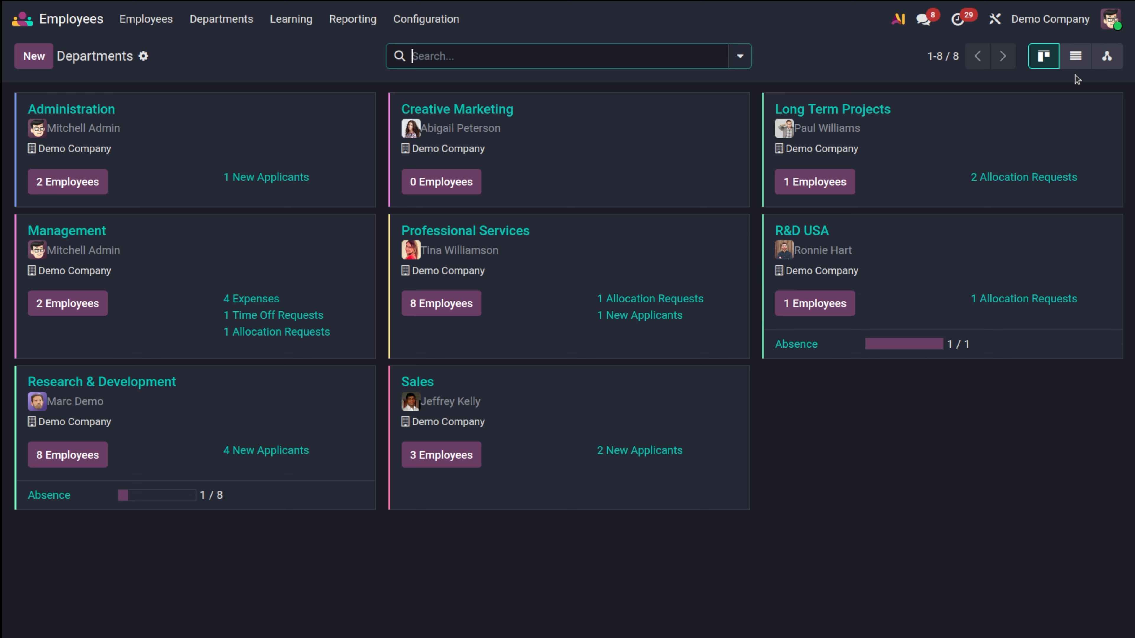
Step: View all departments as a list and switch to the department hierarchy chart
left_click(1080, 59)
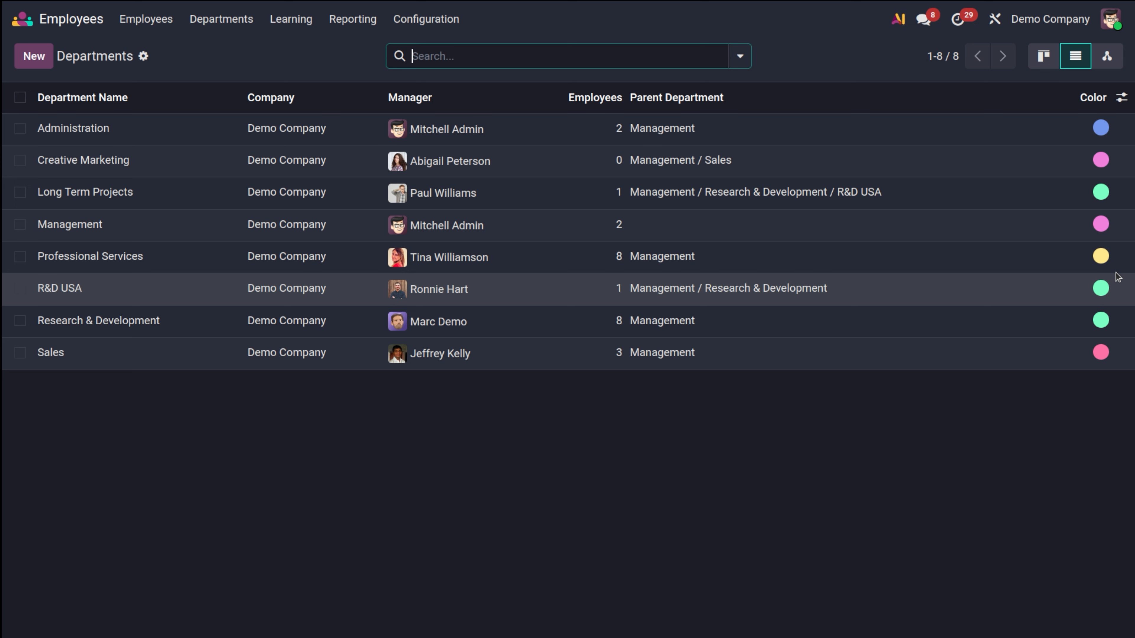
left_click(1107, 58)
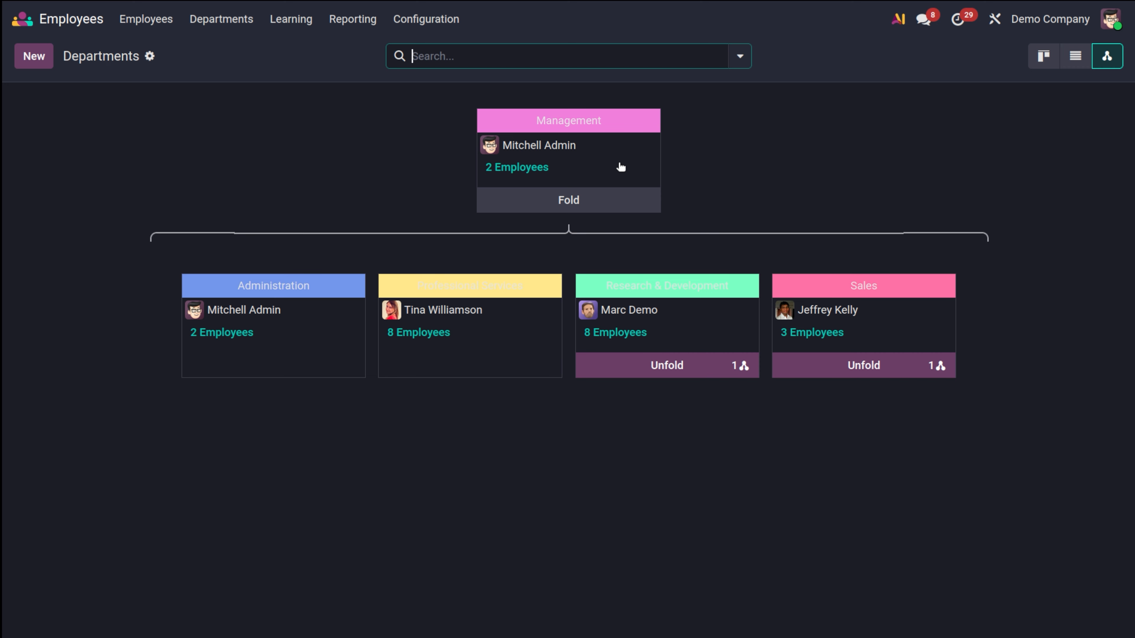
Step: Fold and unfold the Management branch, and expand the Research & Development and Sales branches of the hierarchy
left_click(618, 200)
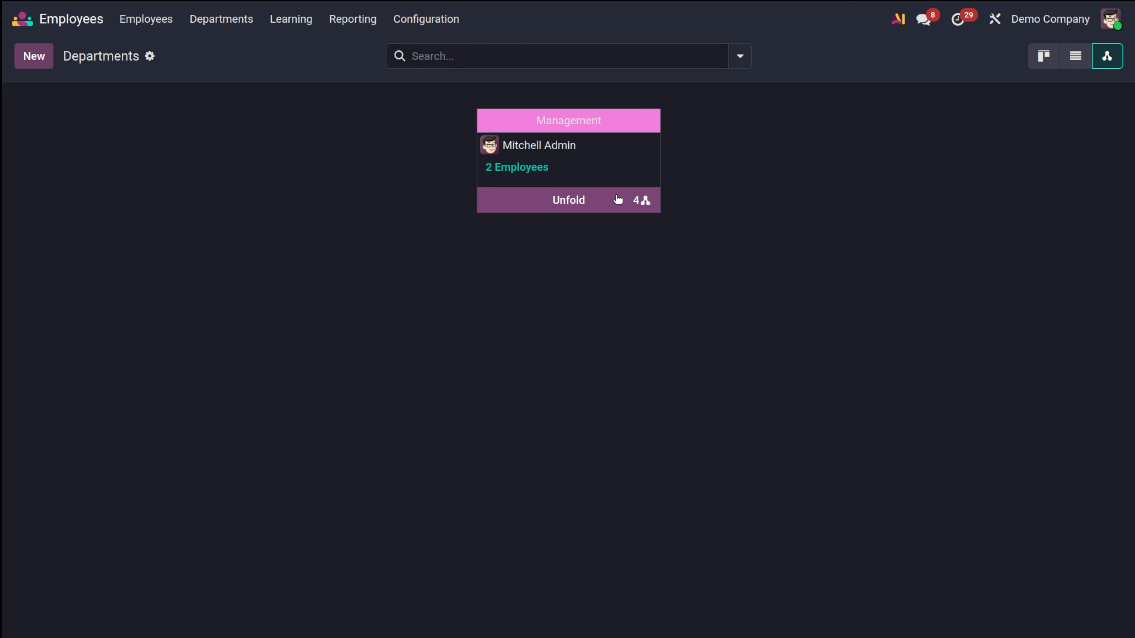
left_click(617, 200)
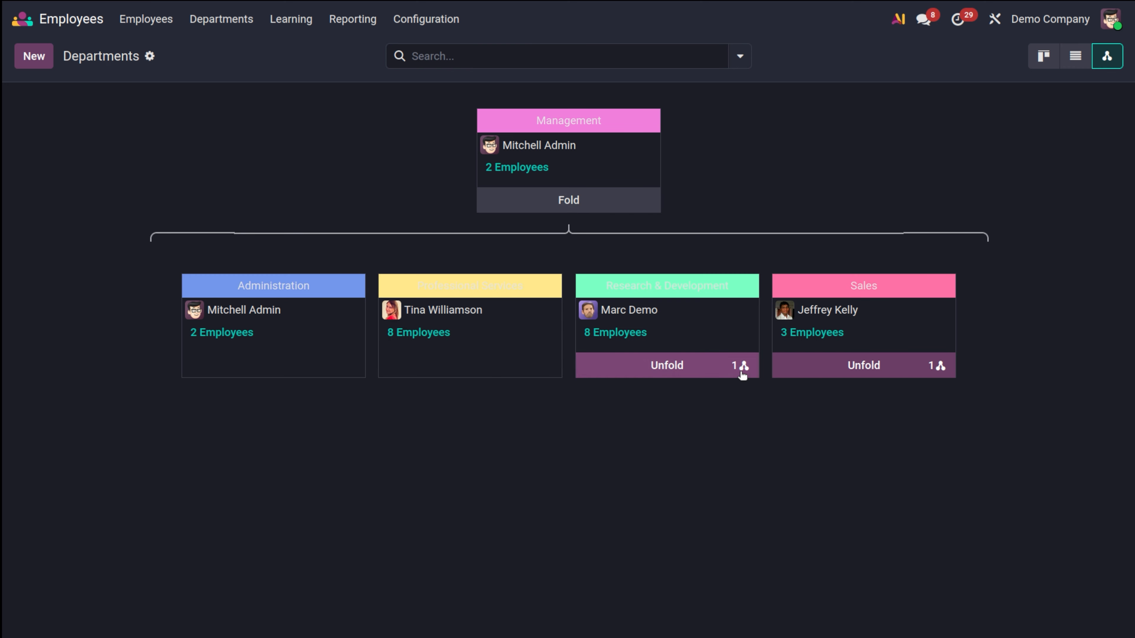
left_click(741, 366)
left_click(864, 366)
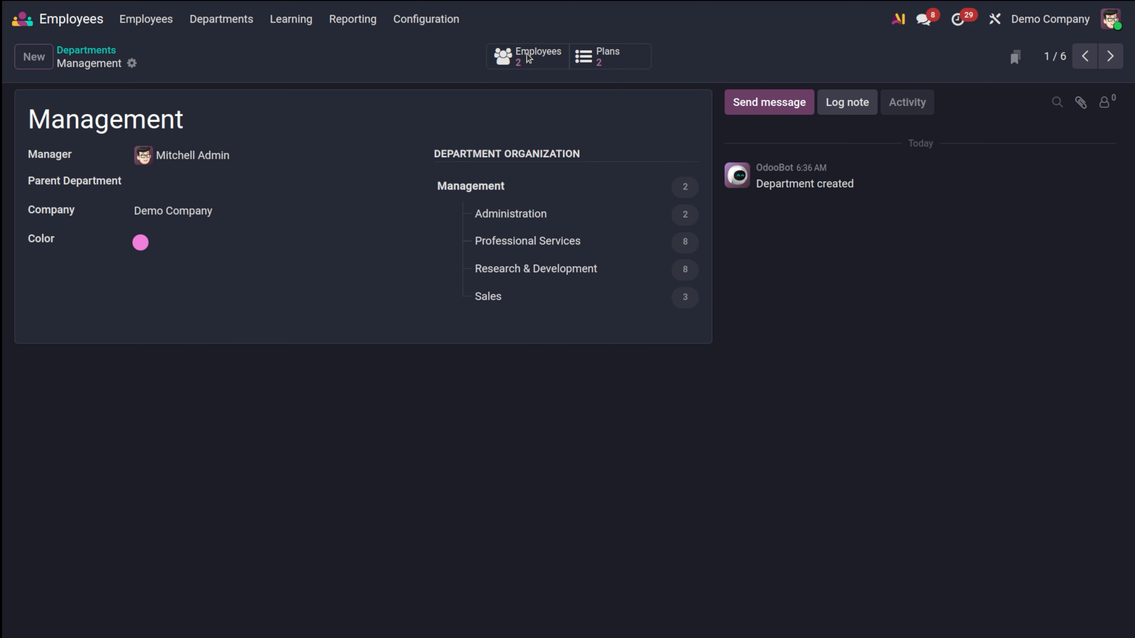
Step: Check the employees assigned to the Management department and return to the department hierarchy
left_click(528, 58)
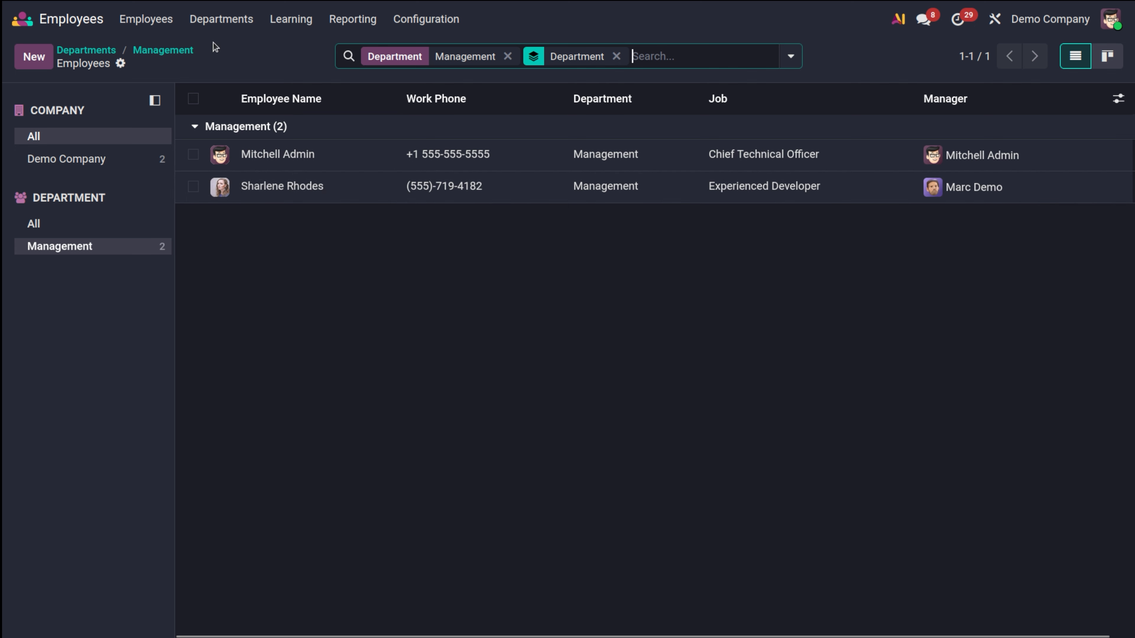
left_click(163, 50)
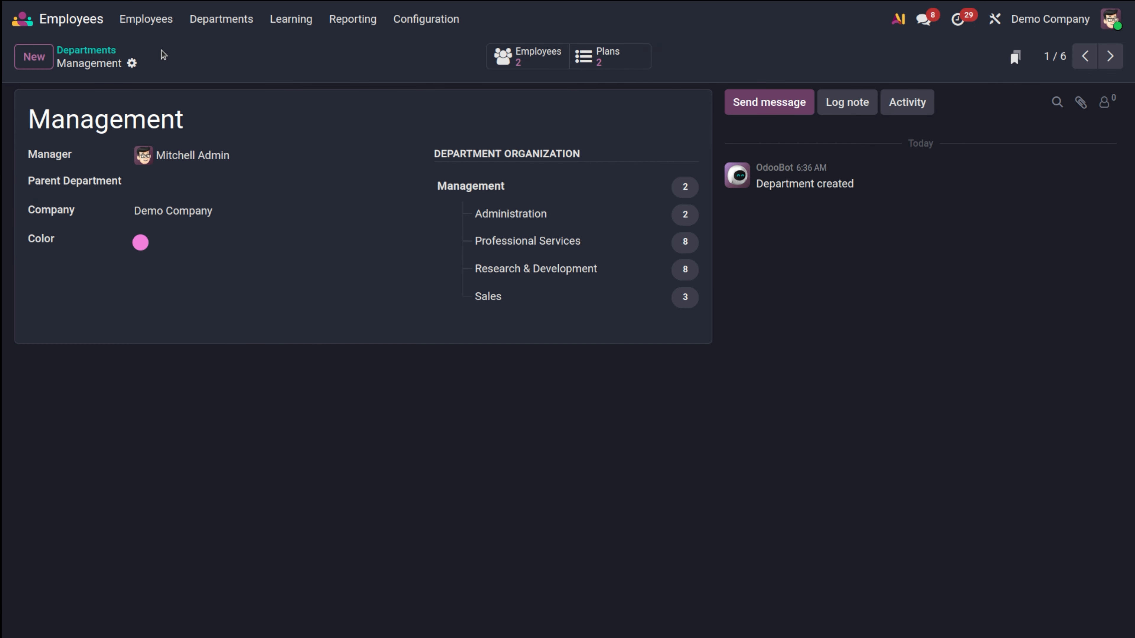
left_click(98, 49)
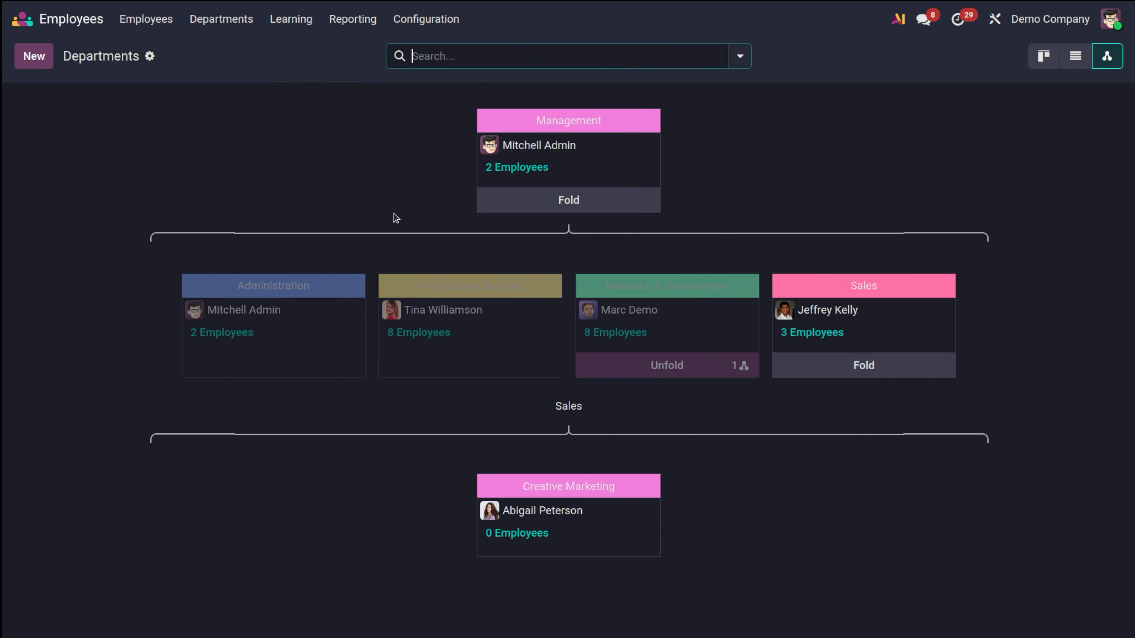